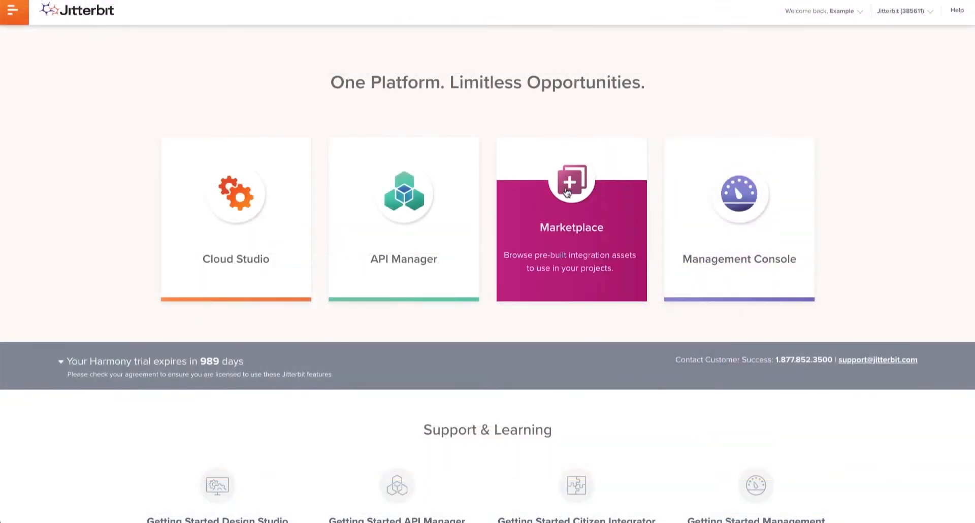
# Open the Marketplace and filter the results to the Process Template type and the Workday endpoint
pyautogui.click(567, 191)
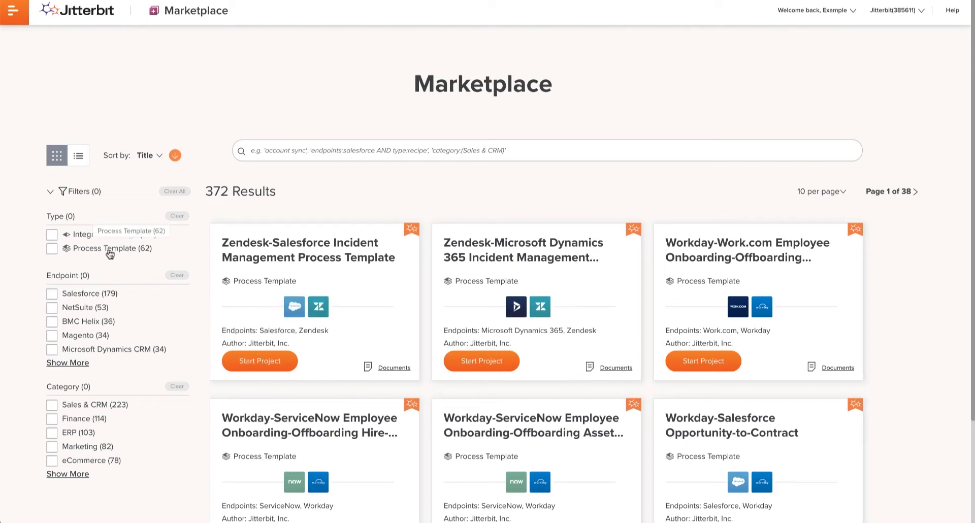
pyautogui.click(53, 249)
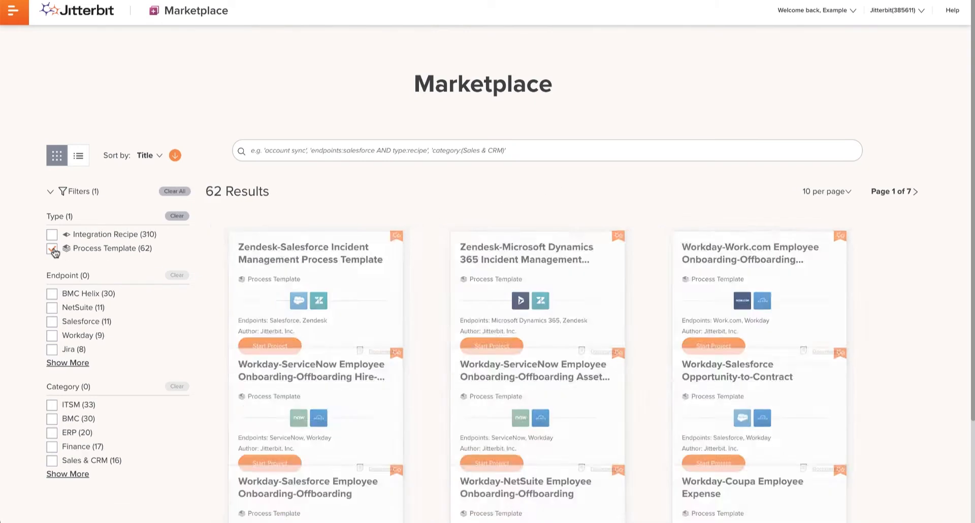
pyautogui.click(52, 335)
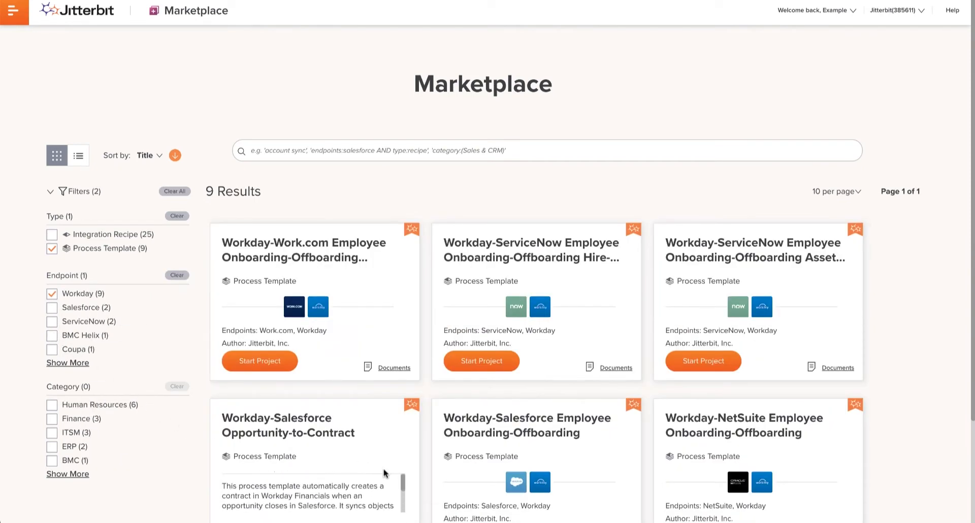
# Download and open the documentation PDF of the Workday-Salesforce Opportunity-to-Contract process template
pyautogui.scroll(-1, 385, 473)
pyautogui.scroll(-2, 385, 473)
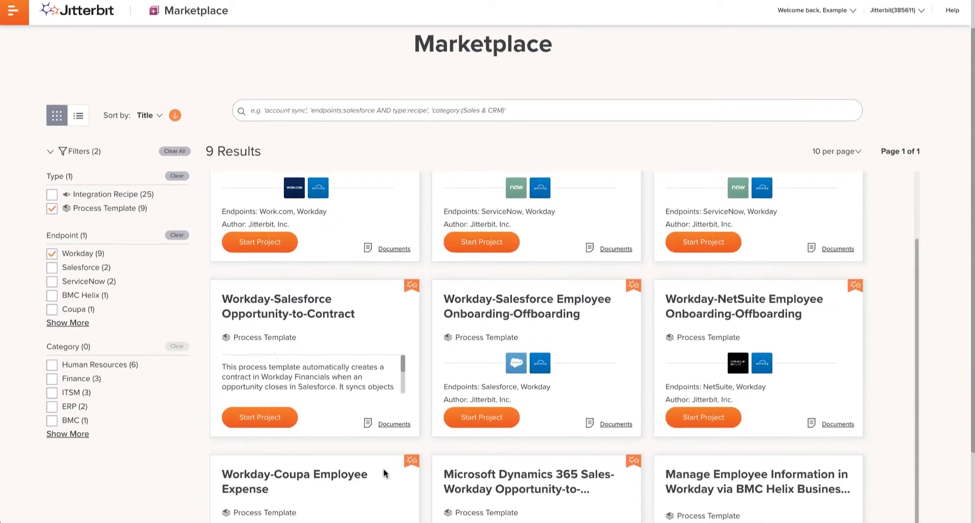
pyautogui.click(399, 426)
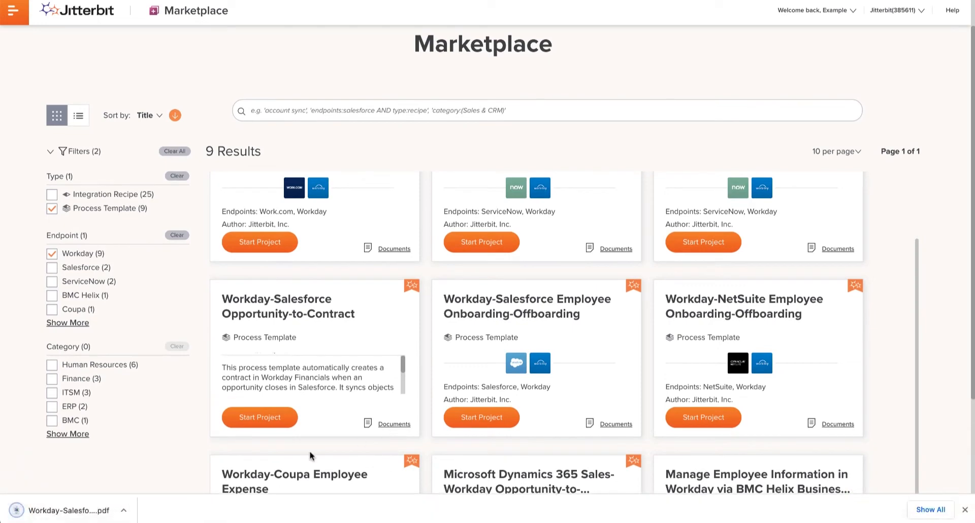
pyautogui.click(89, 510)
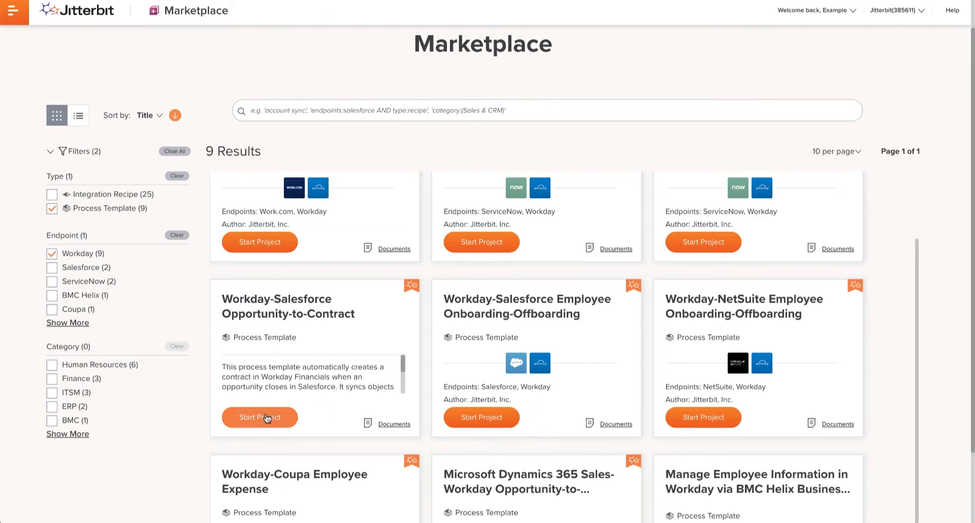
# Start a project from the Workday-Salesforce Opportunity-to-Contract template, download its customizations zip and continue to project creation
pyautogui.click(268, 416)
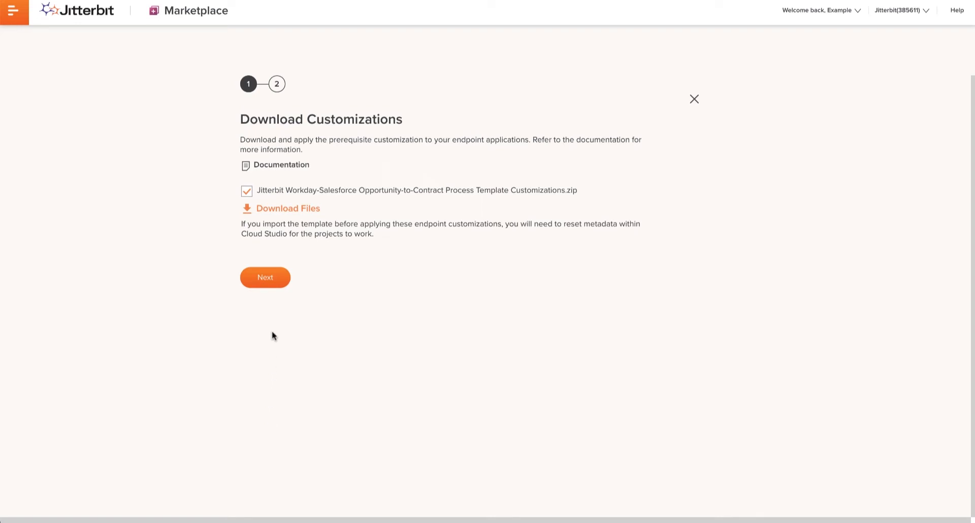
pyautogui.click(283, 210)
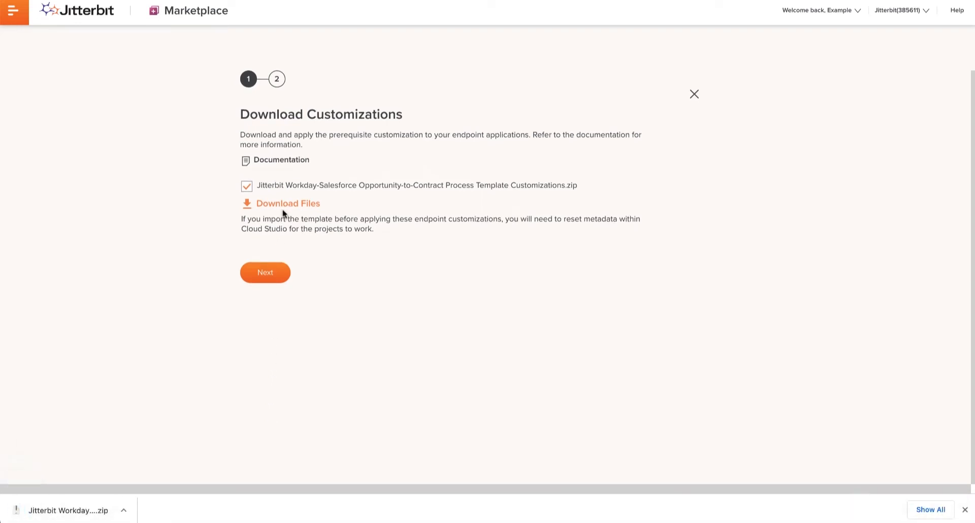
pyautogui.click(265, 274)
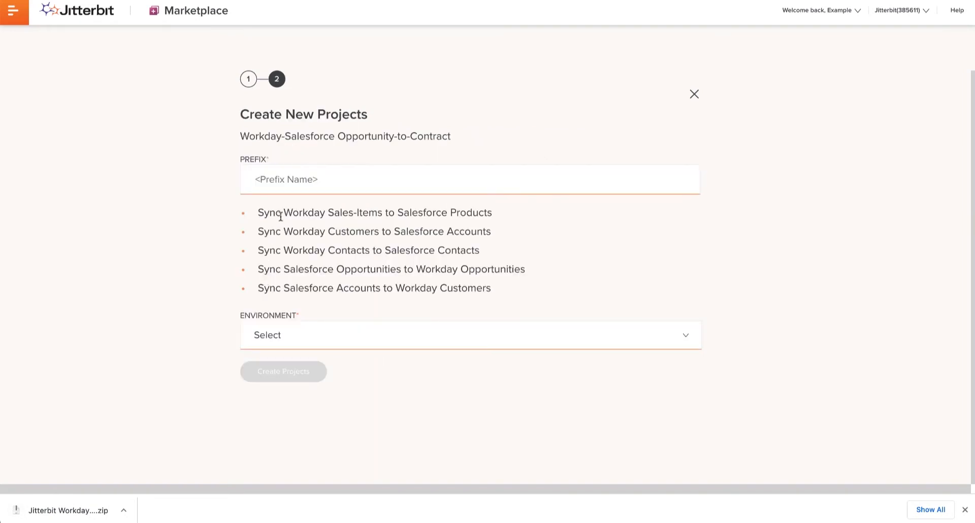
# Create the template's projects with the prefix Jitterbit in the Default Environment and go on to Cloud Studio
pyautogui.write('Jitt')
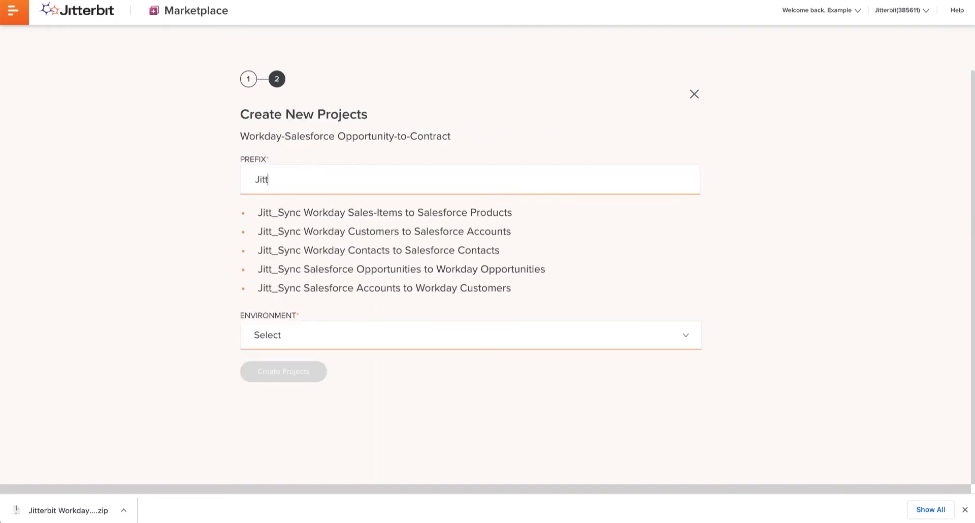
pyautogui.write('erbit')
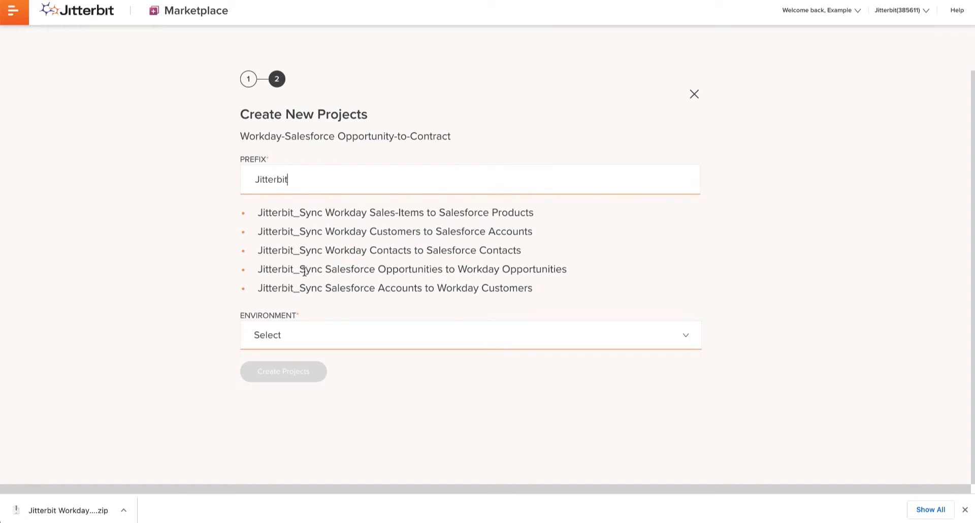
pyautogui.click(305, 336)
pyautogui.click(303, 364)
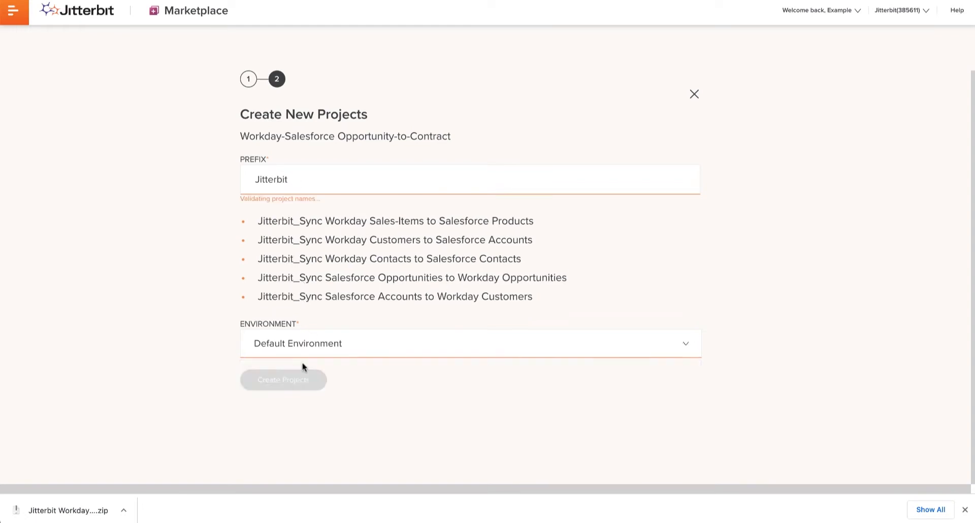
pyautogui.click(300, 372)
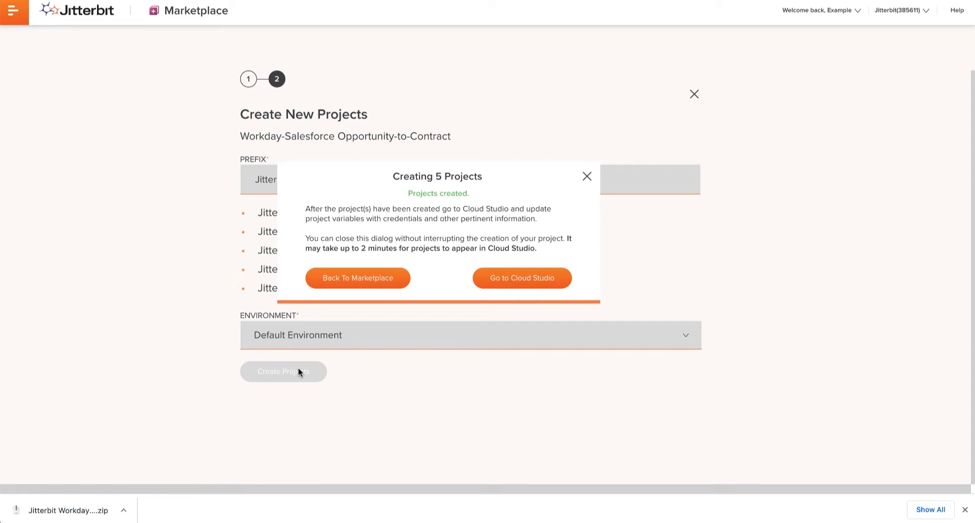
pyautogui.click(505, 283)
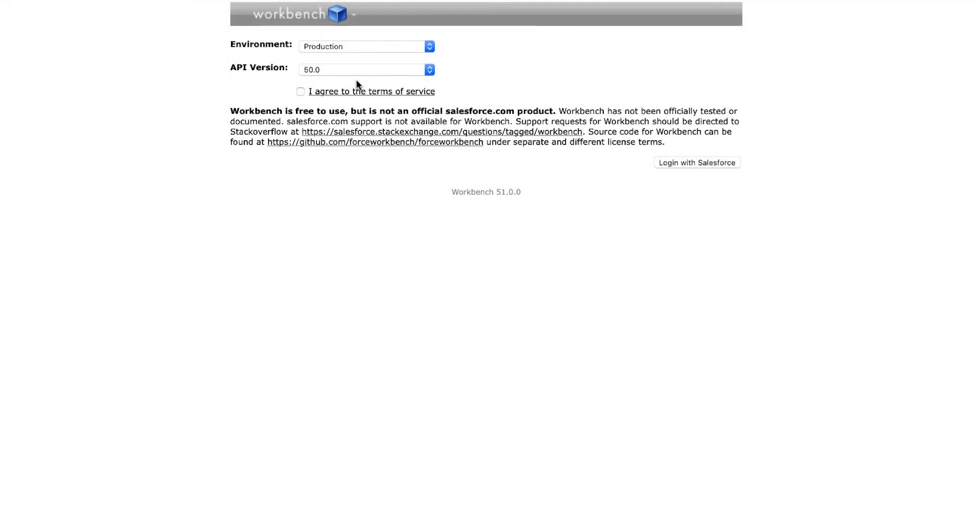
# In Workbench, accept the terms, log in with Salesforce and deploy Salesforce_Custom_Fields.zip with the default deployment options
pyautogui.click(300, 92)
pyautogui.click(693, 161)
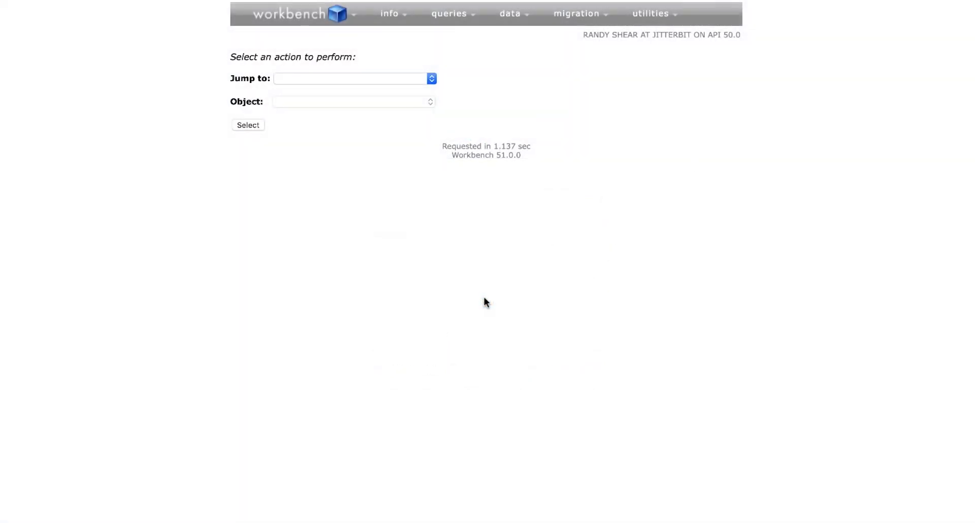
pyautogui.moveTo(592, 15)
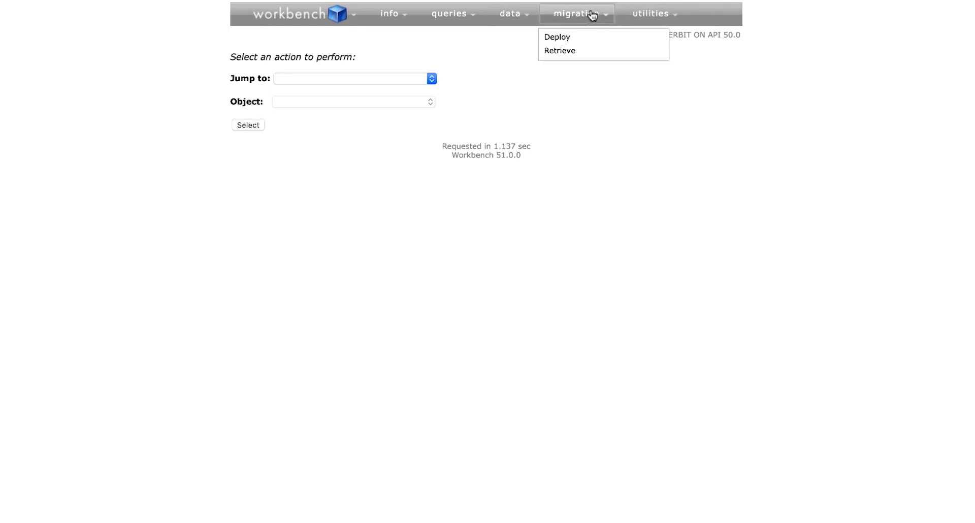
pyautogui.click(559, 36)
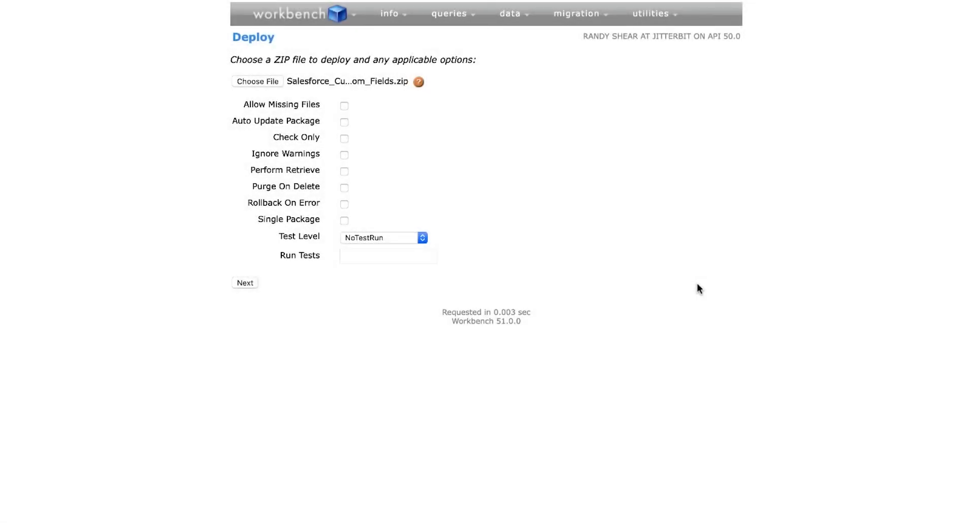
pyautogui.click(247, 283)
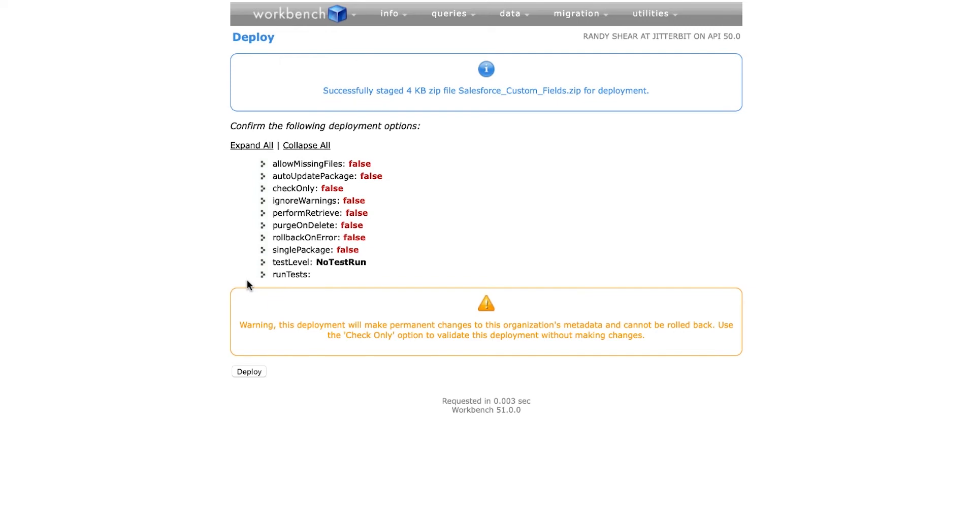
pyautogui.click(249, 373)
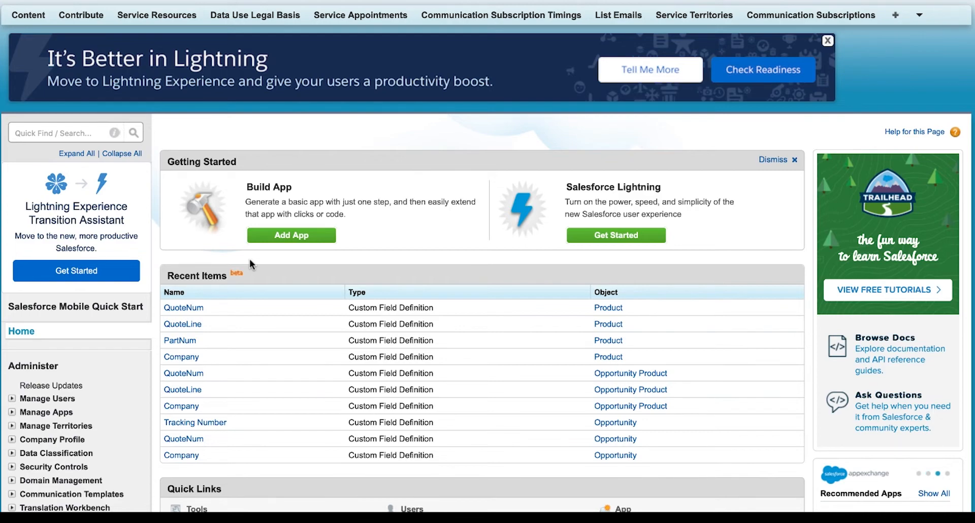
# In Salesforce Setup, open the Fields page for Contacts under the Build customization settings
pyautogui.scroll(-5, 96, 374)
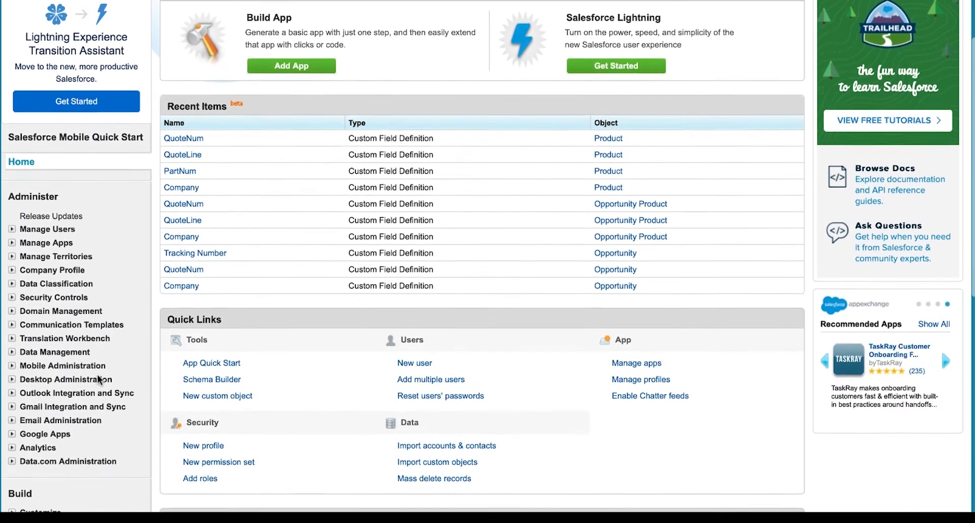
pyautogui.scroll(-1, 98, 380)
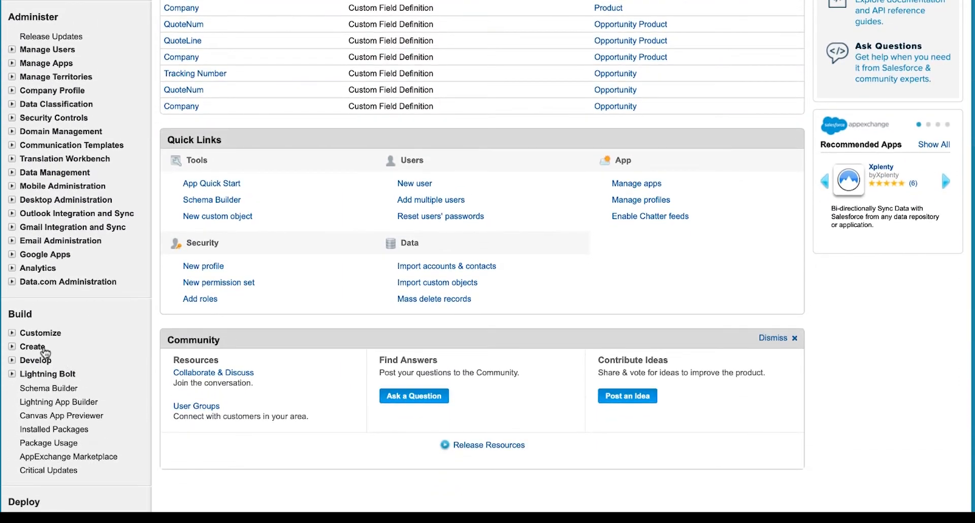
pyautogui.click(12, 334)
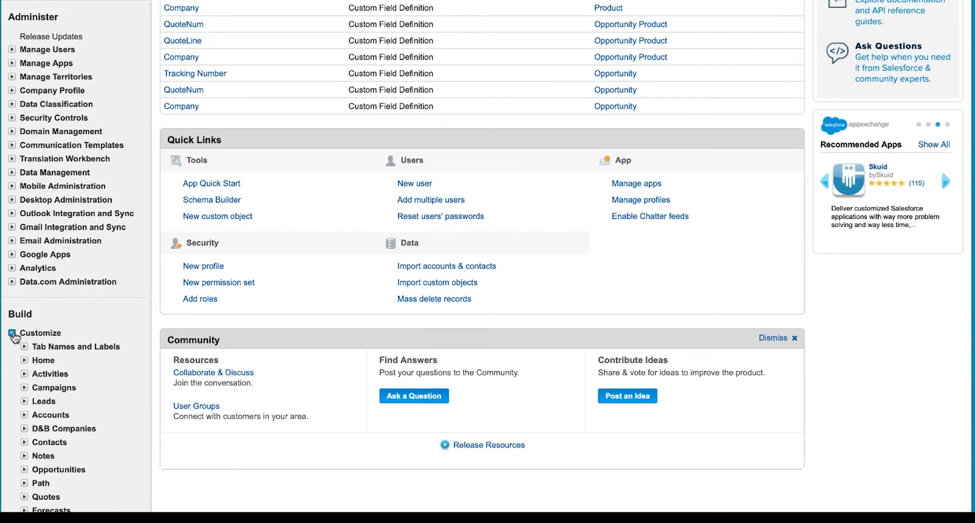
pyautogui.click(25, 442)
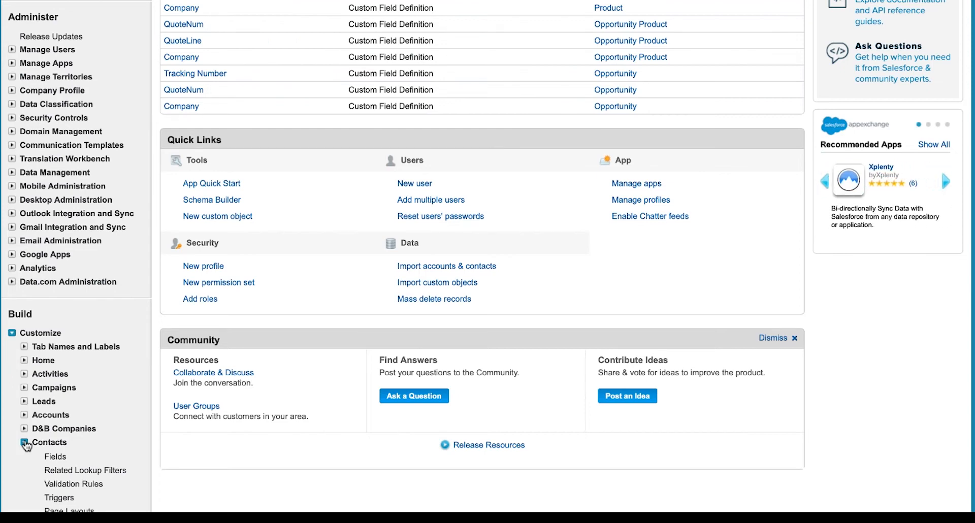
pyautogui.click(56, 456)
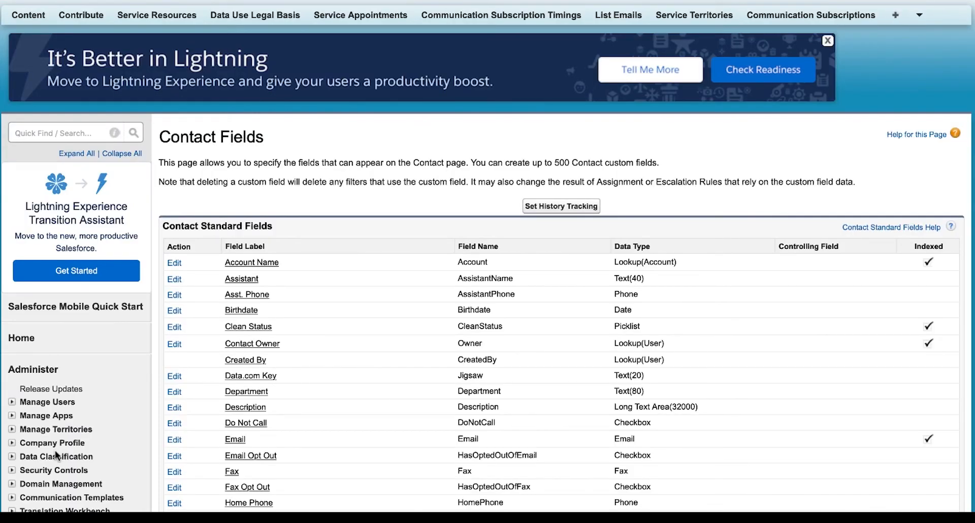
# Make the Company custom contact field visible to all profiles in its field-level security and save
pyautogui.scroll(-10, 189, 480)
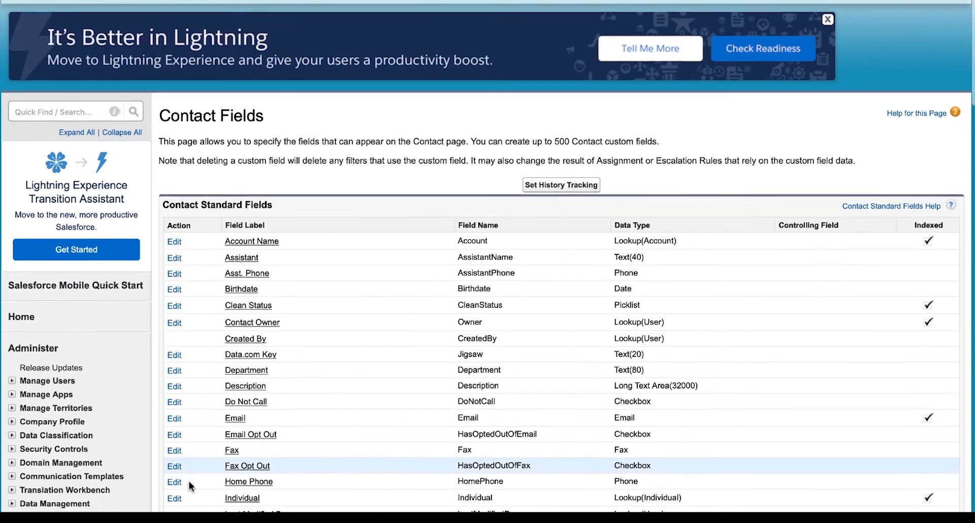
pyautogui.scroll(-2, 190, 486)
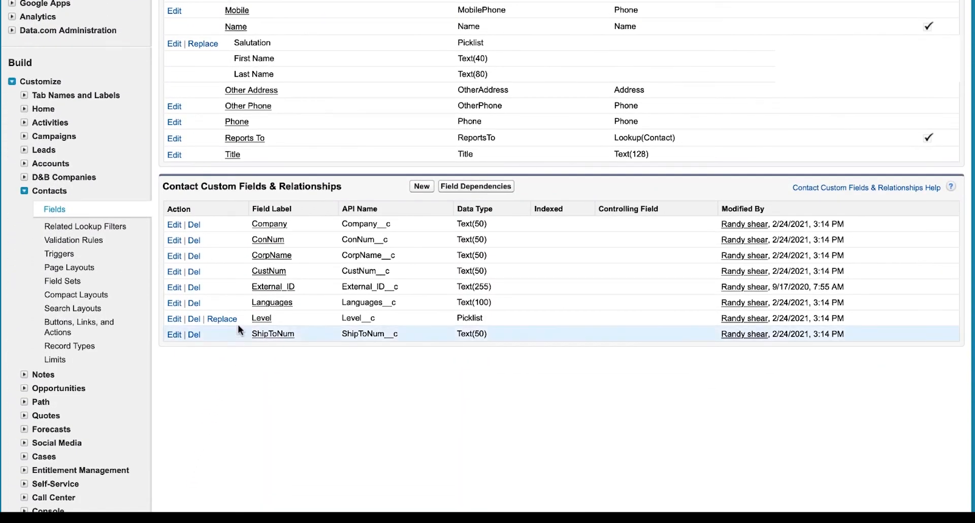
pyautogui.click(269, 224)
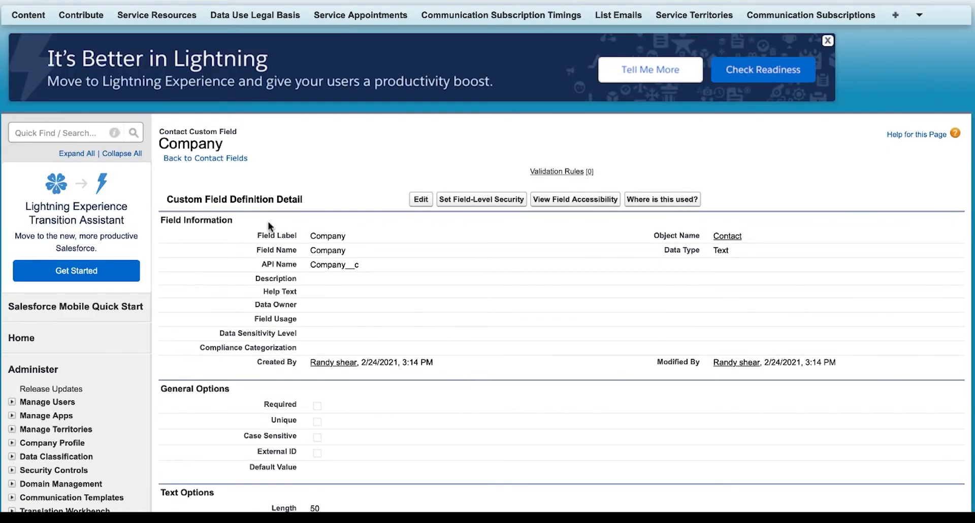
pyautogui.click(462, 199)
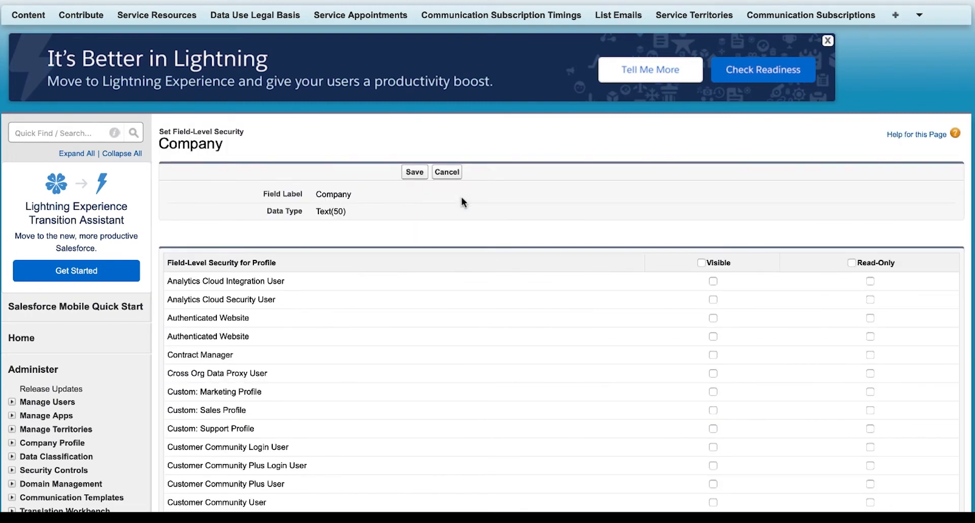
pyautogui.click(701, 262)
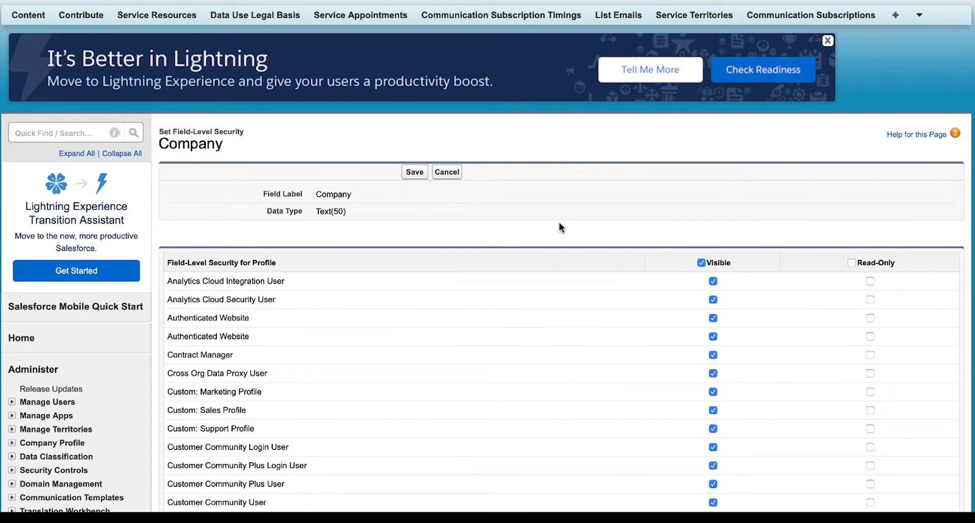
pyautogui.click(413, 173)
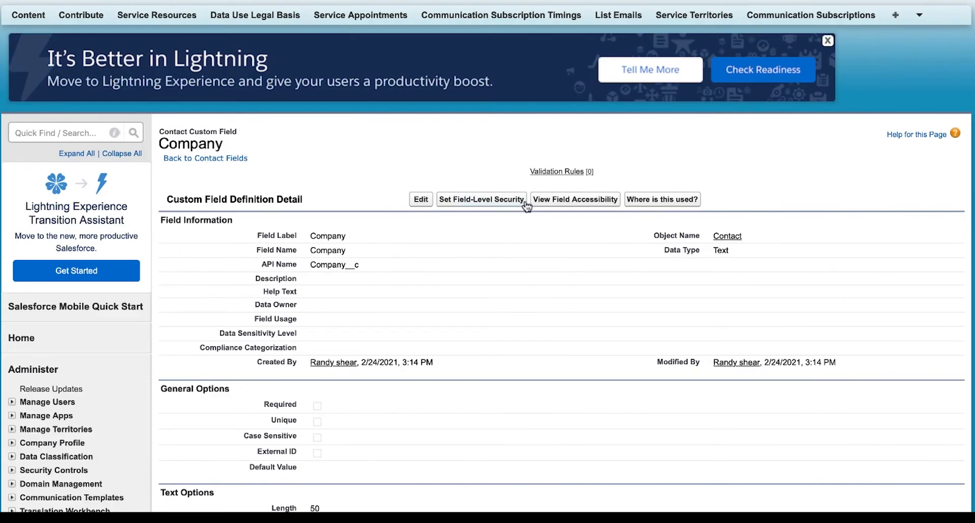
# In the Company contact field's accessibility settings, make the field visible on the Contact Layout through the Authenticated Website profile and save
pyautogui.click(576, 202)
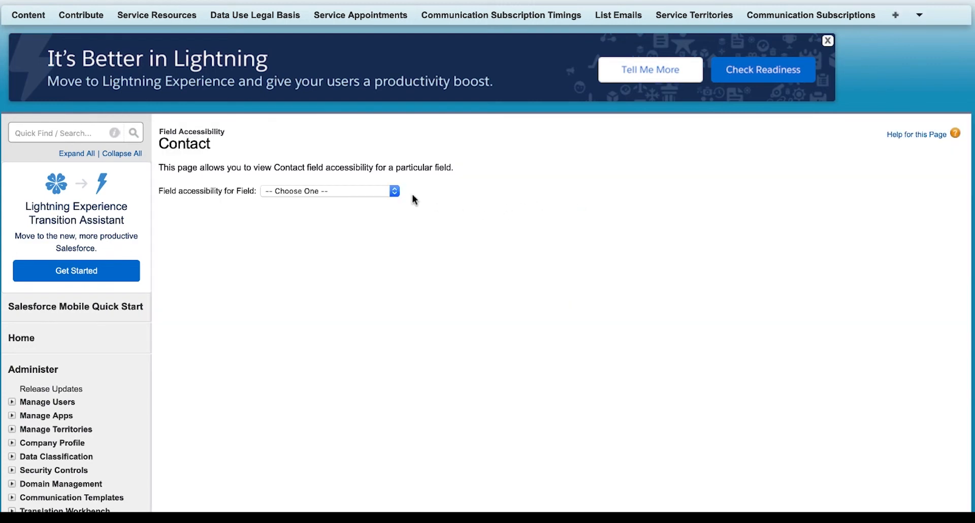
pyautogui.click(394, 191)
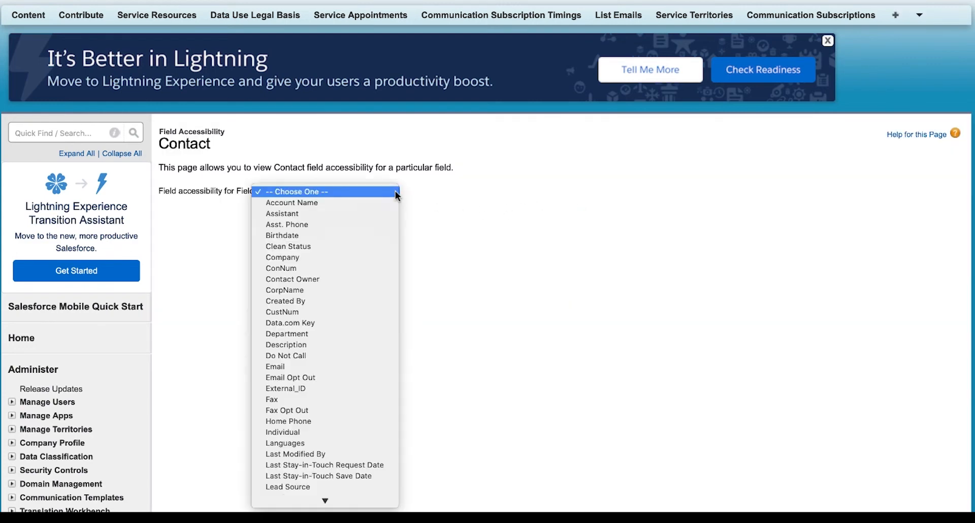
pyautogui.click(293, 257)
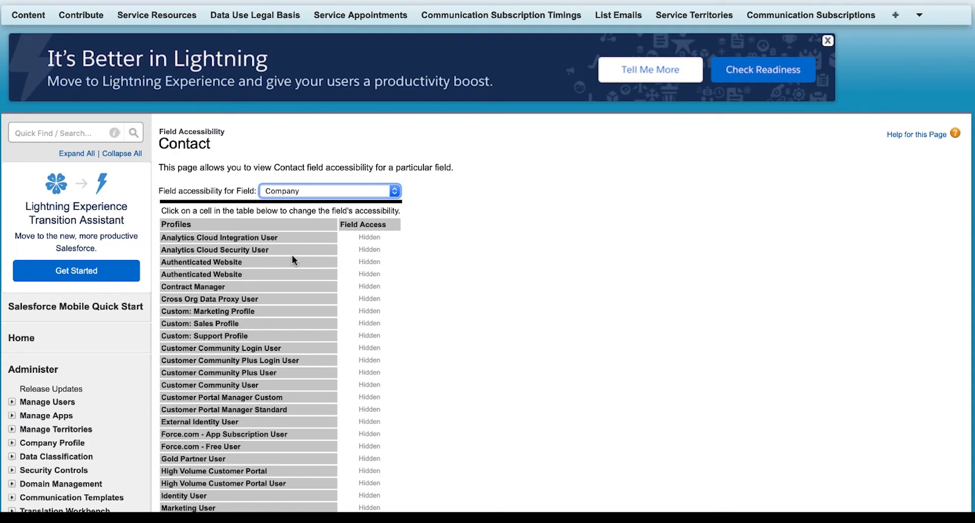
pyautogui.moveTo(350, 274)
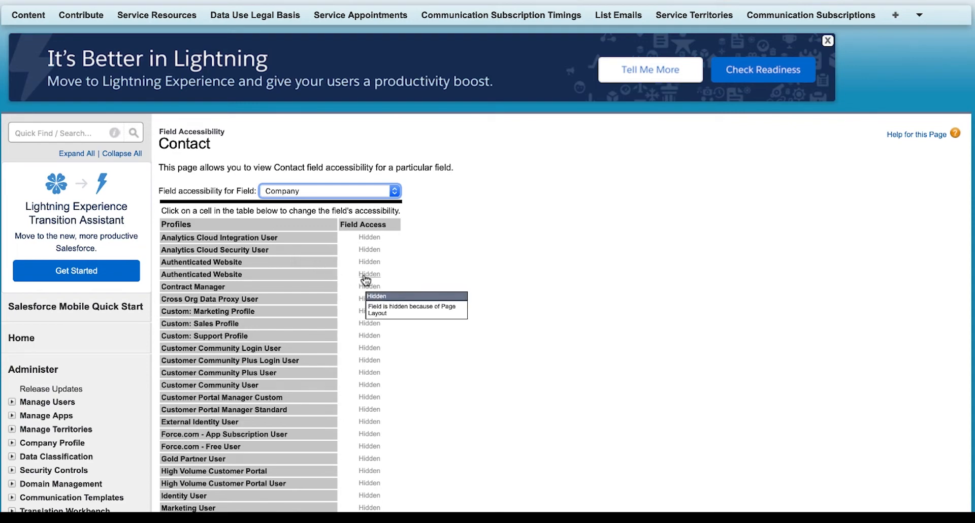
pyautogui.click(367, 277)
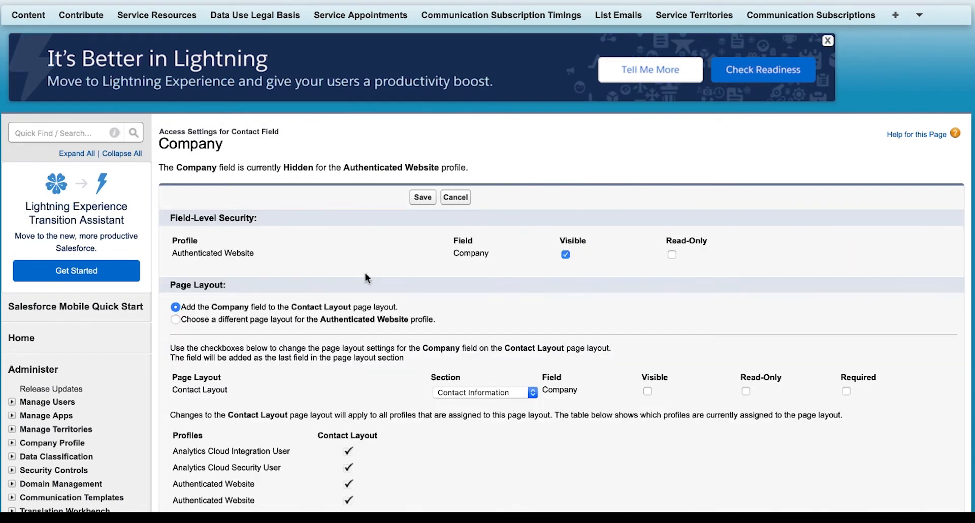
pyautogui.click(647, 392)
pyautogui.click(420, 198)
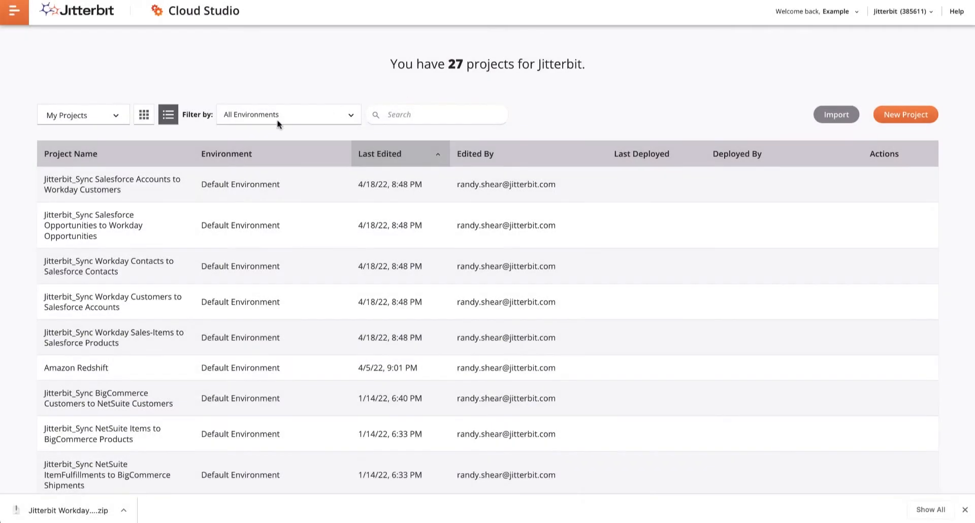
# Switch to Cloud Studio, open the project Jitterbit_Sync Salesforce Accounts to Workday Customers and dismiss the browser's download bar
pyautogui.doubleClick(103, 185)
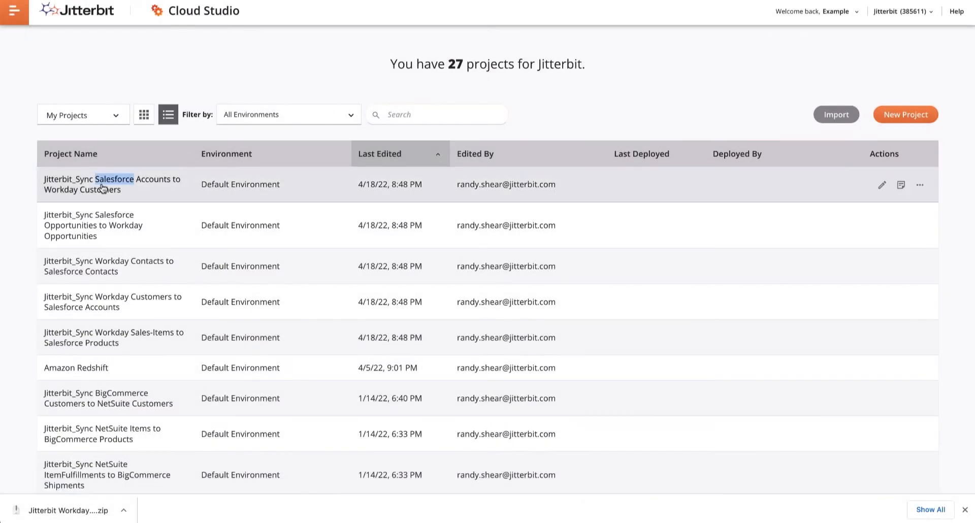
pyautogui.click(103, 187)
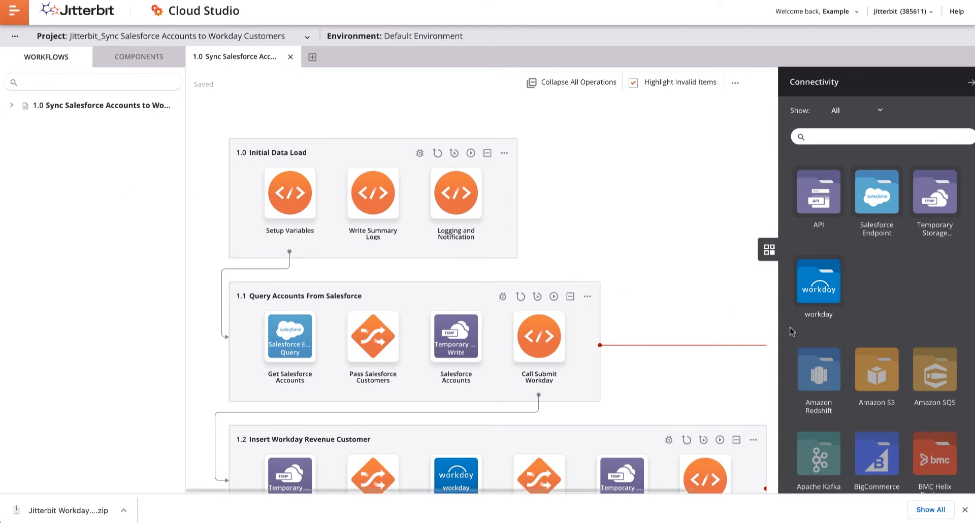
pyautogui.click(964, 509)
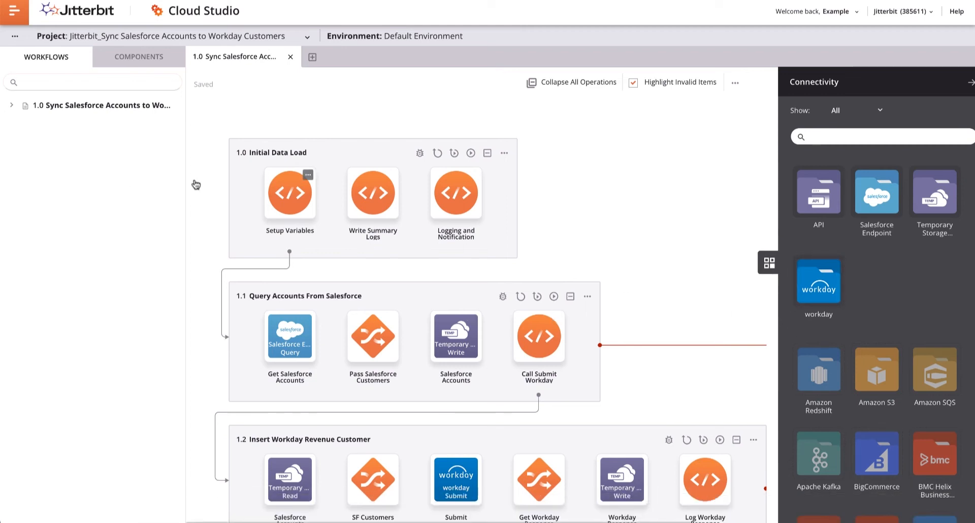
# Open the project variables of the Salesforce Accounts to Workday Customers project and review their names, default values and descriptions
pyautogui.click(14, 38)
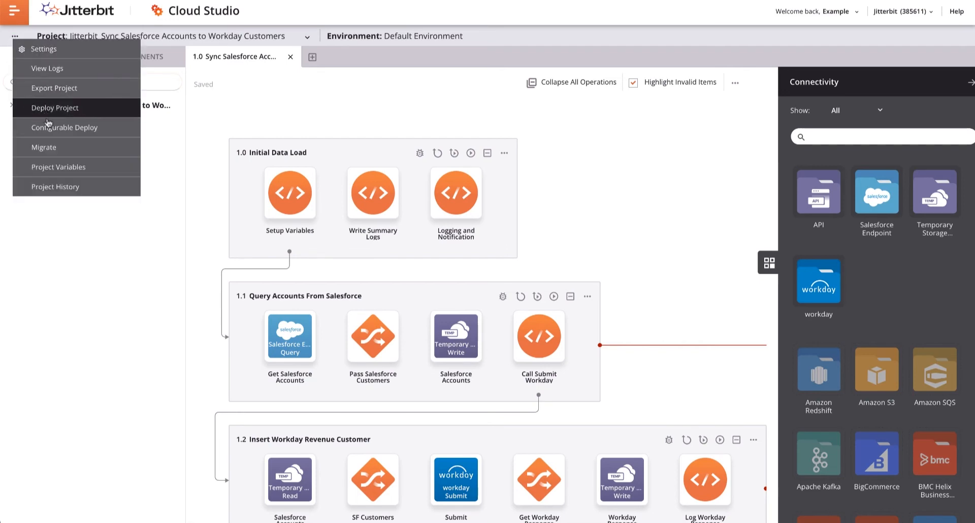
pyautogui.click(57, 167)
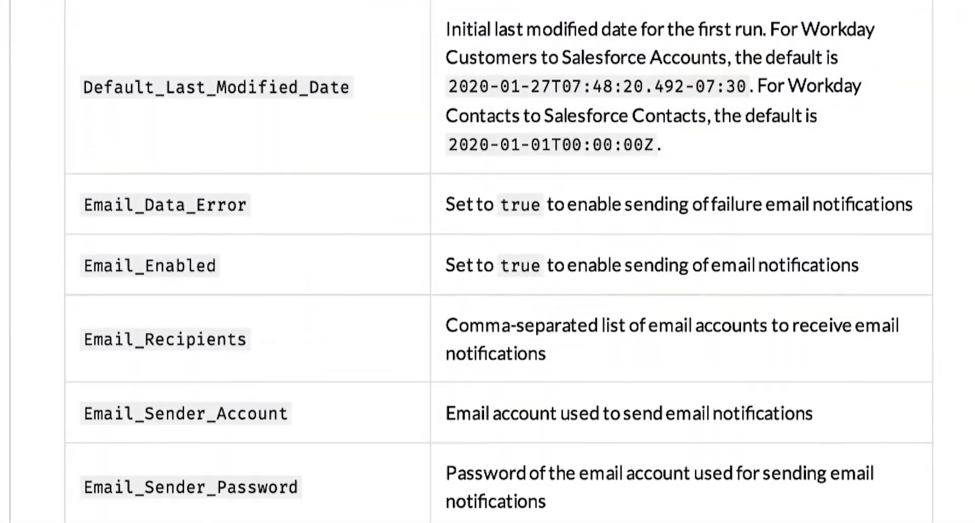
pyautogui.scroll(-5, 498, 261)
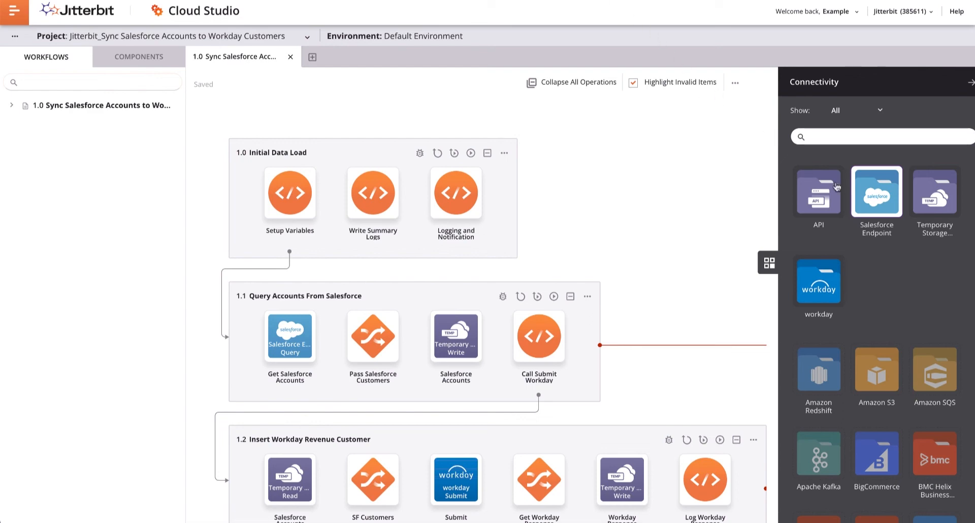
# Test the connection of the project's Salesforce Endpoint and close its configuration
pyautogui.click(882, 203)
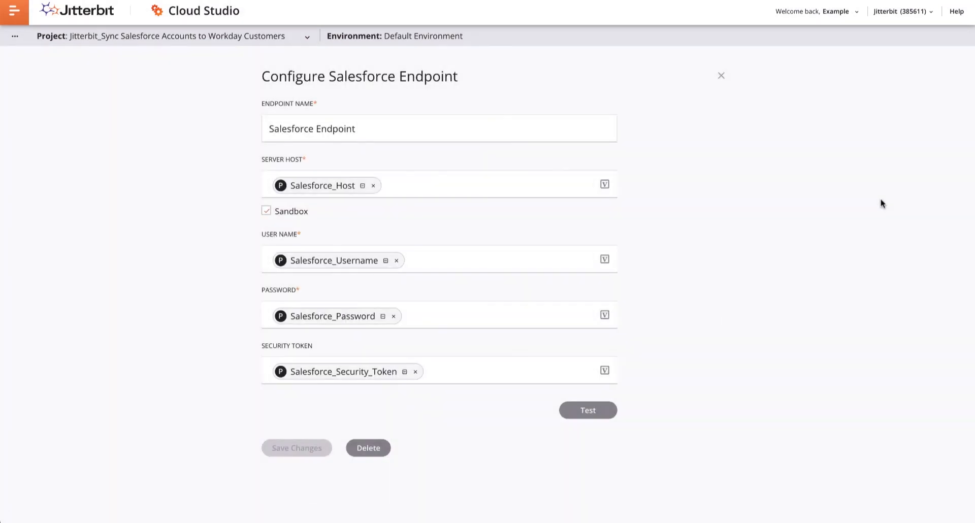
pyautogui.click(599, 412)
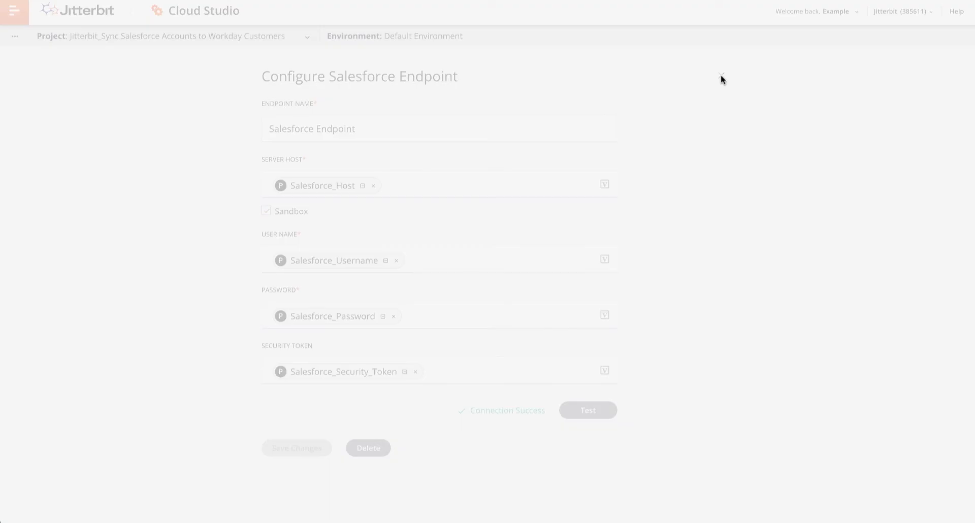
pyautogui.click(722, 76)
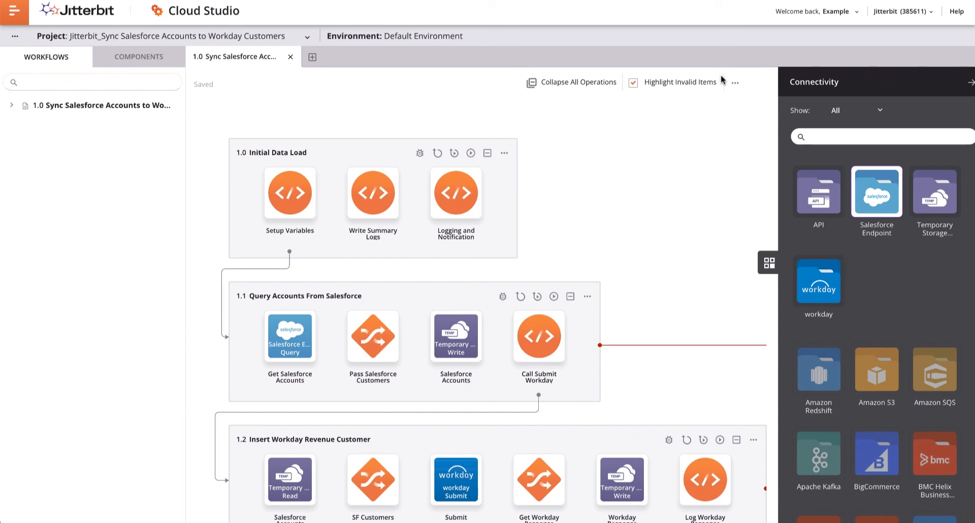
# Deploy and run the 1.0 Initial Data Load operation
pyautogui.click(504, 153)
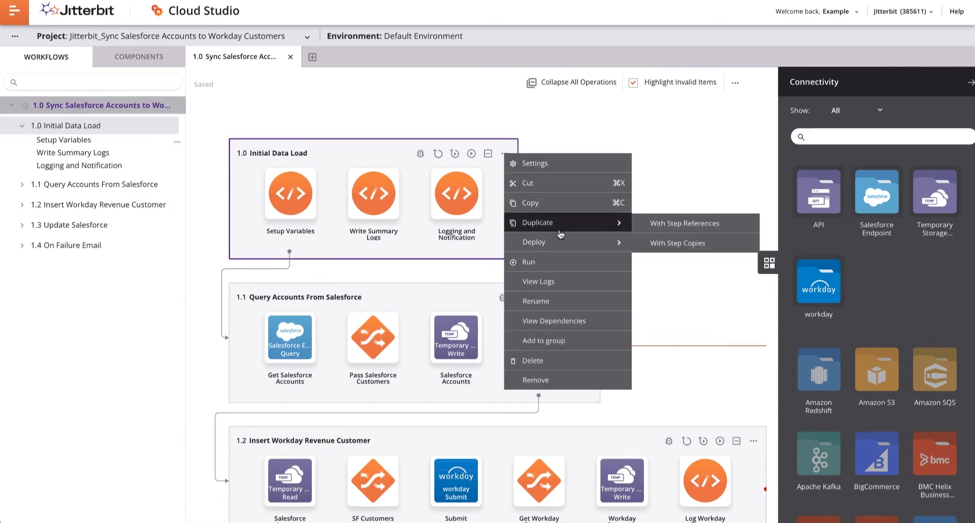
pyautogui.moveTo(589, 248)
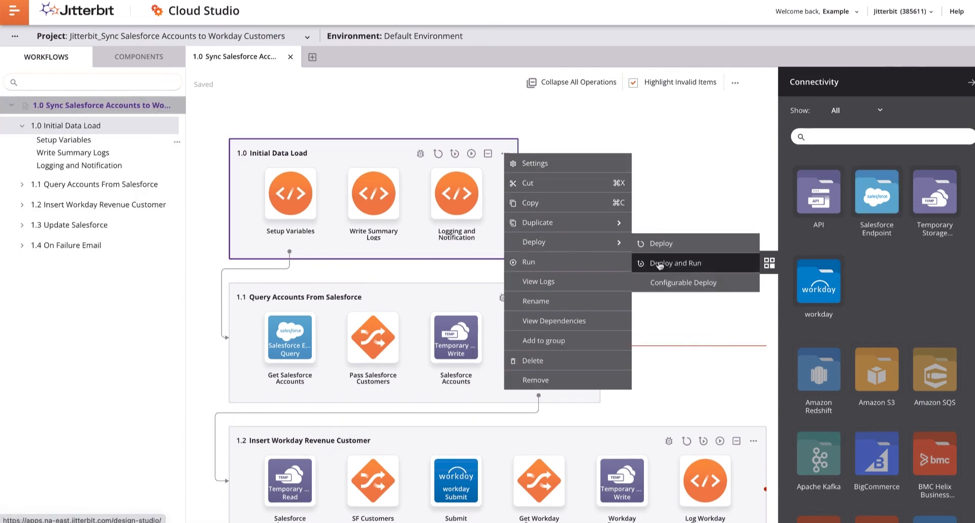